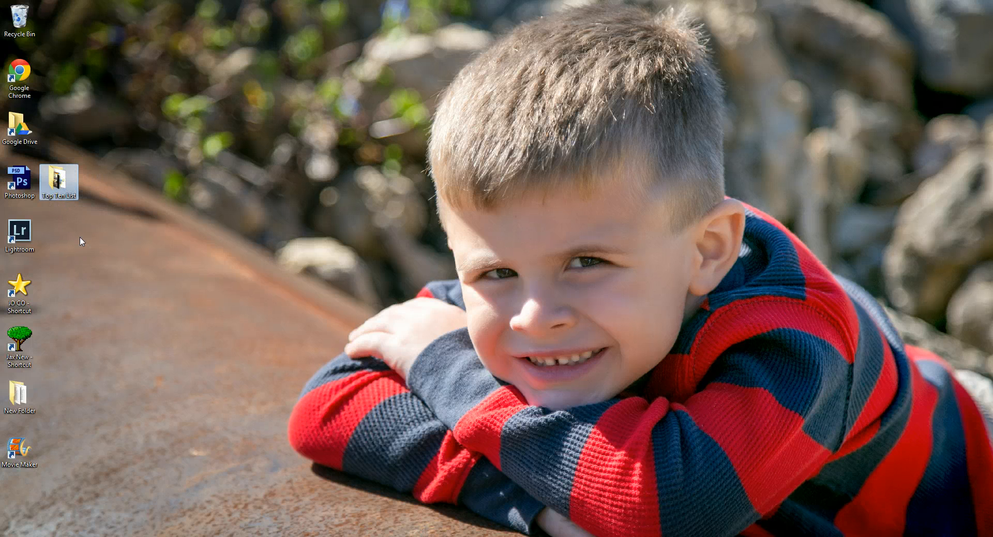
- Check the files in the desktop's Top Ten List folder, close it and launch Movie Maker
double_click(61, 179)
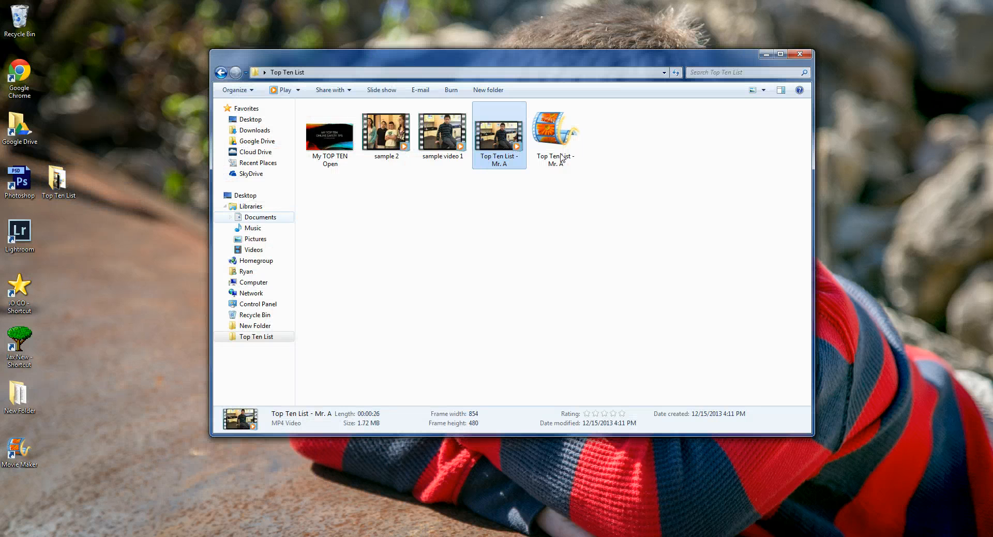
click(800, 54)
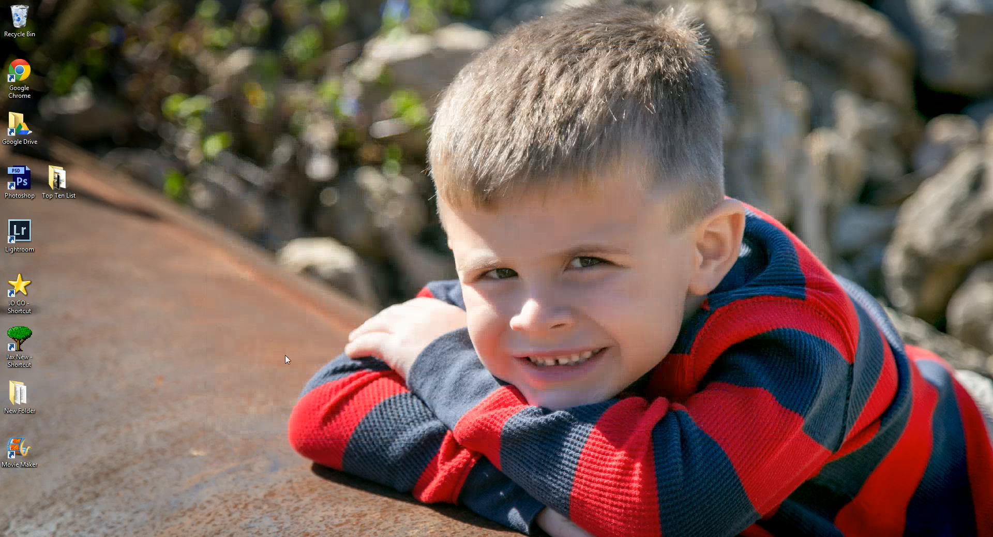
double_click(24, 450)
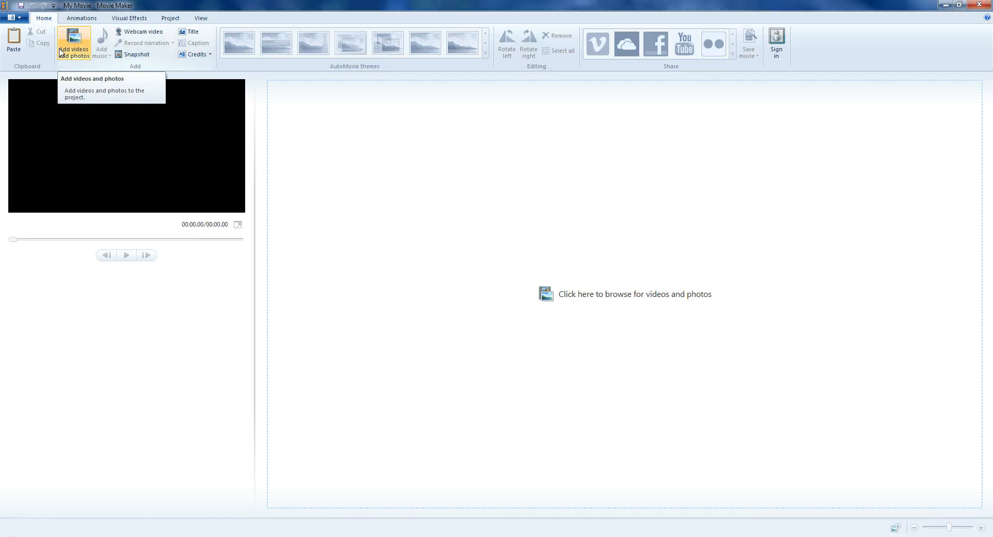
- Save the new project as "Sample Video" in the desktop's Top Ten List folder
click(20, 19)
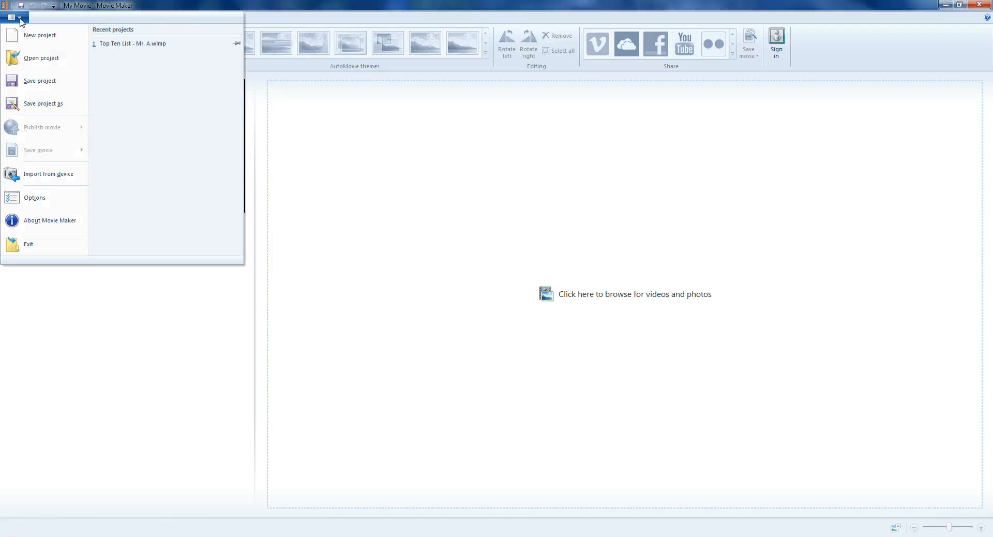
click(51, 106)
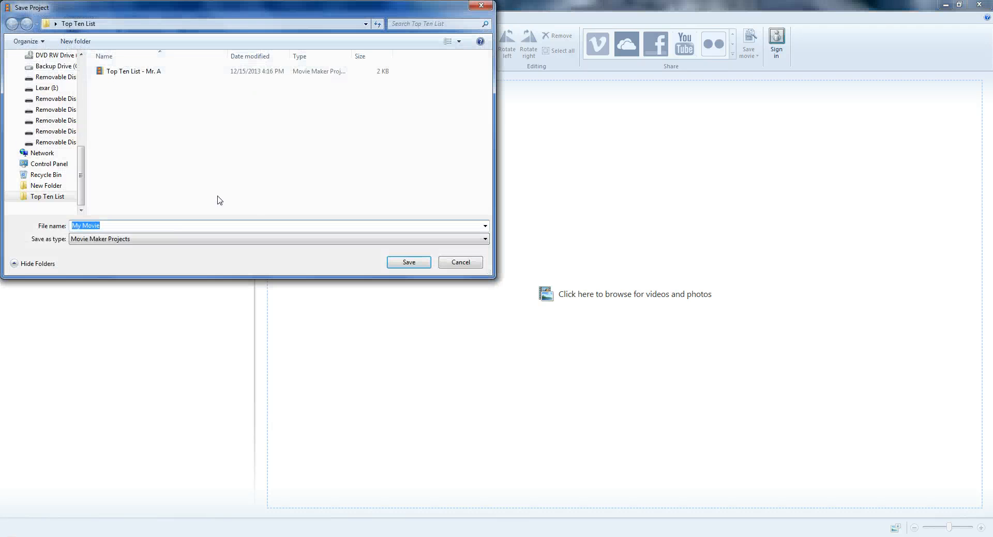
drag(81, 170, 82, 88)
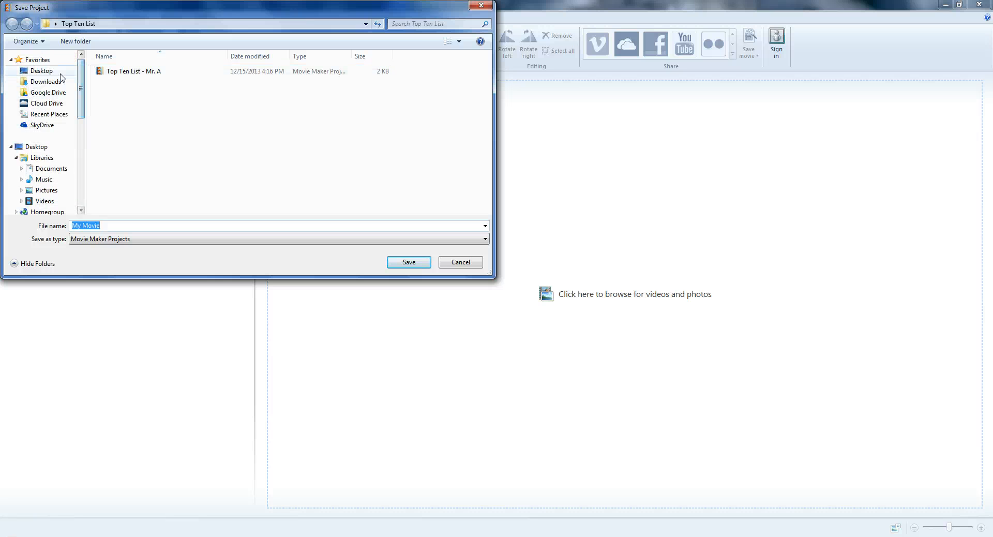
click(42, 71)
double_click(144, 132)
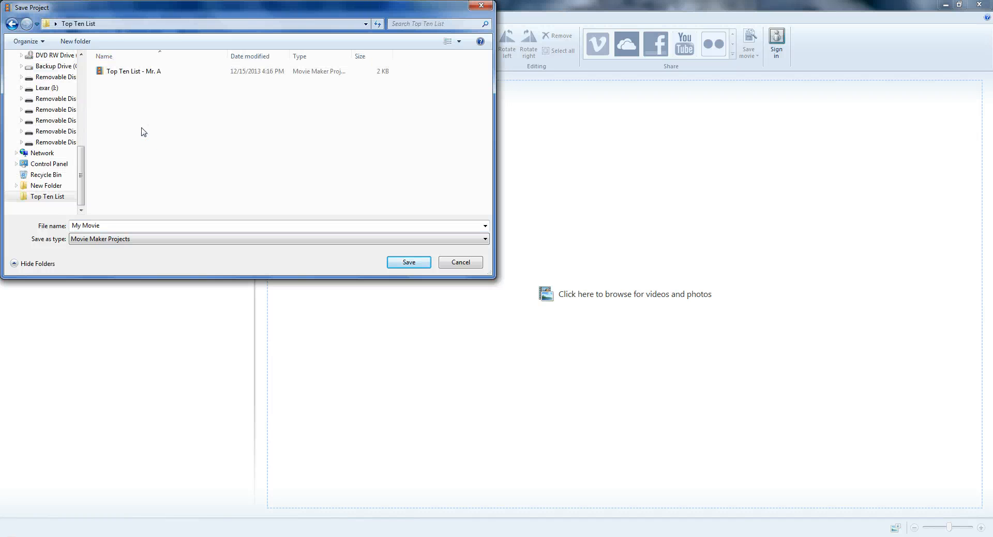
click(128, 227)
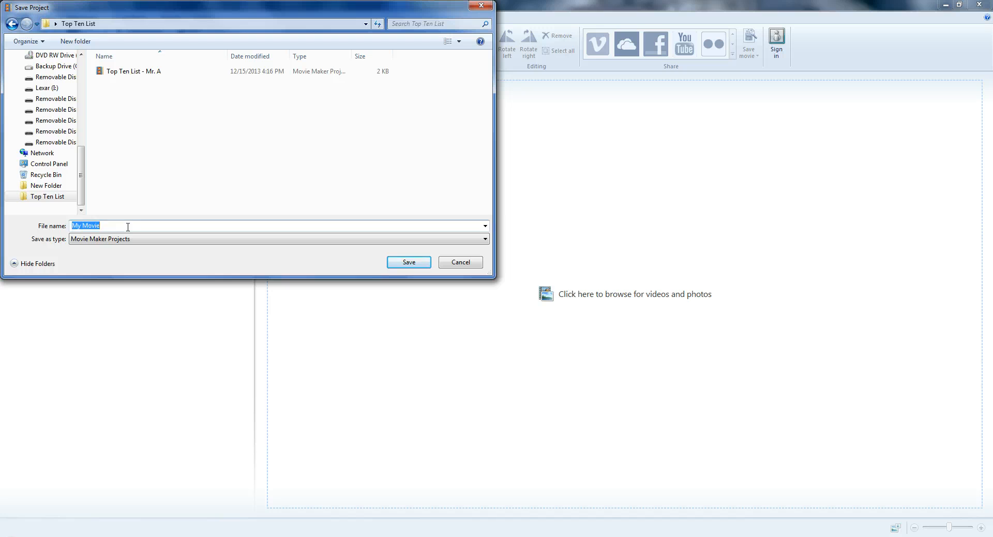
text(Samp)
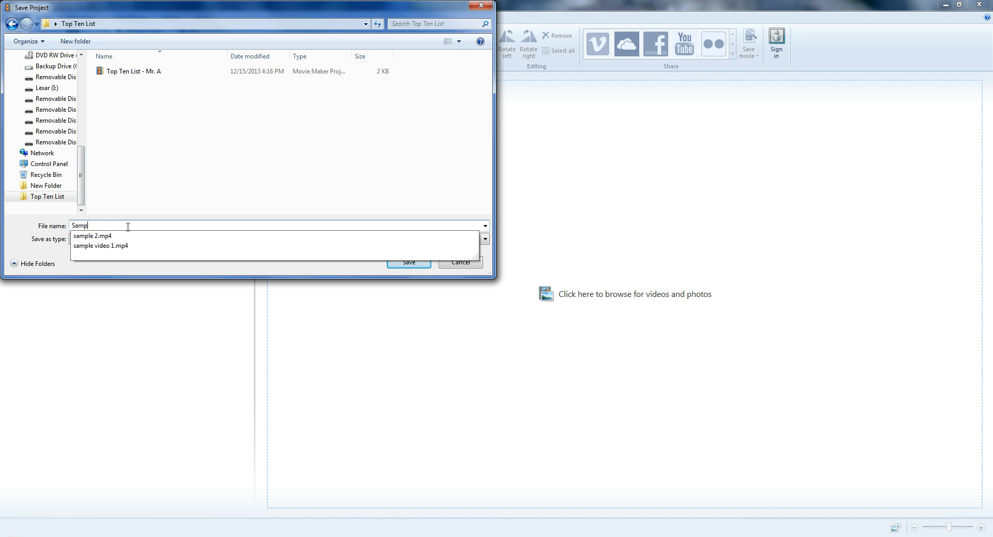
text(le V)
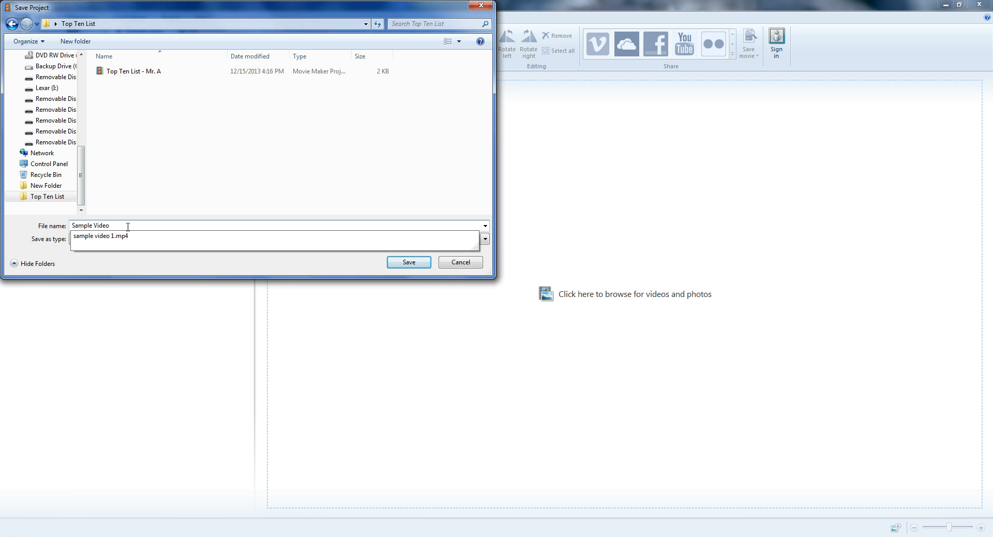
text(ideo)
click(399, 266)
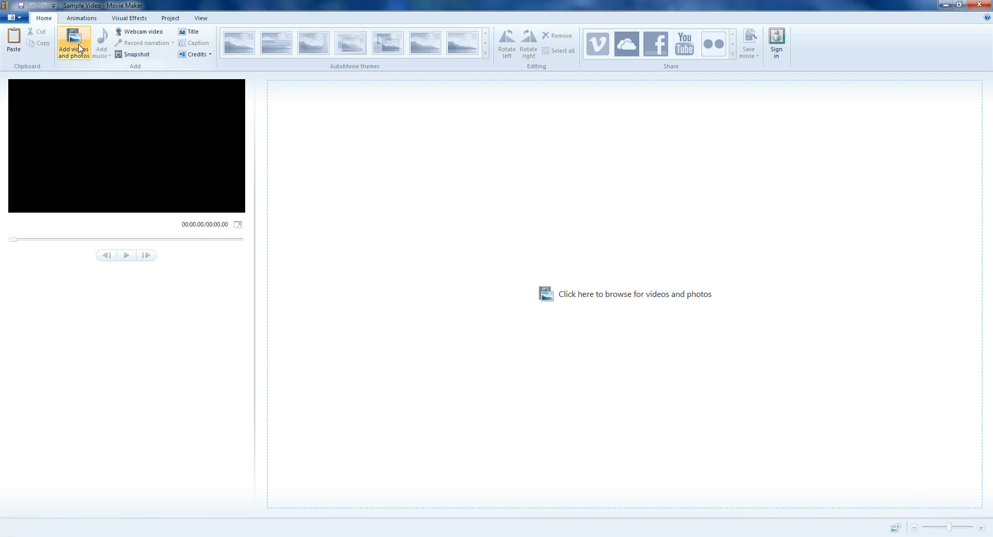
- Add the My TOP TEN Open image from the desktop's Top Ten List folder to the project
click(70, 60)
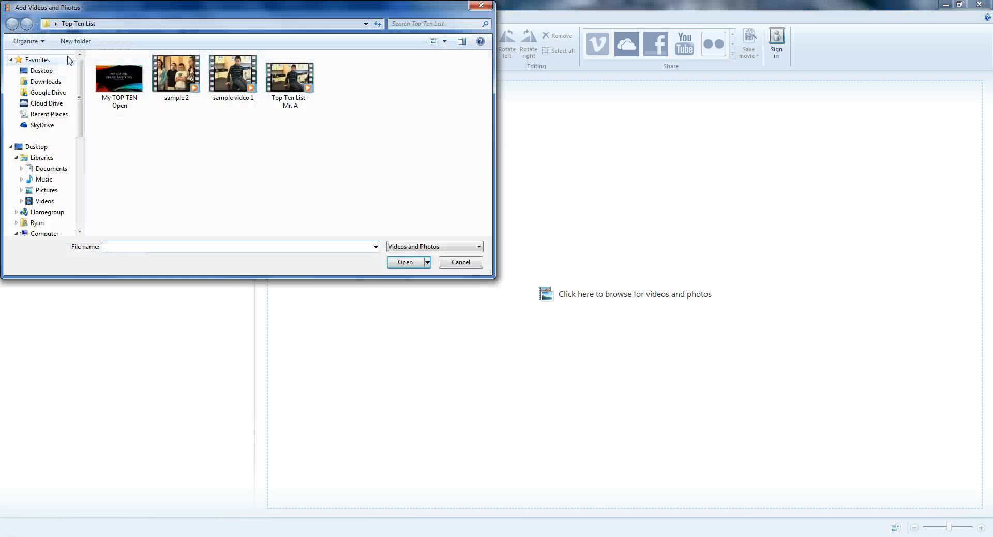
click(42, 71)
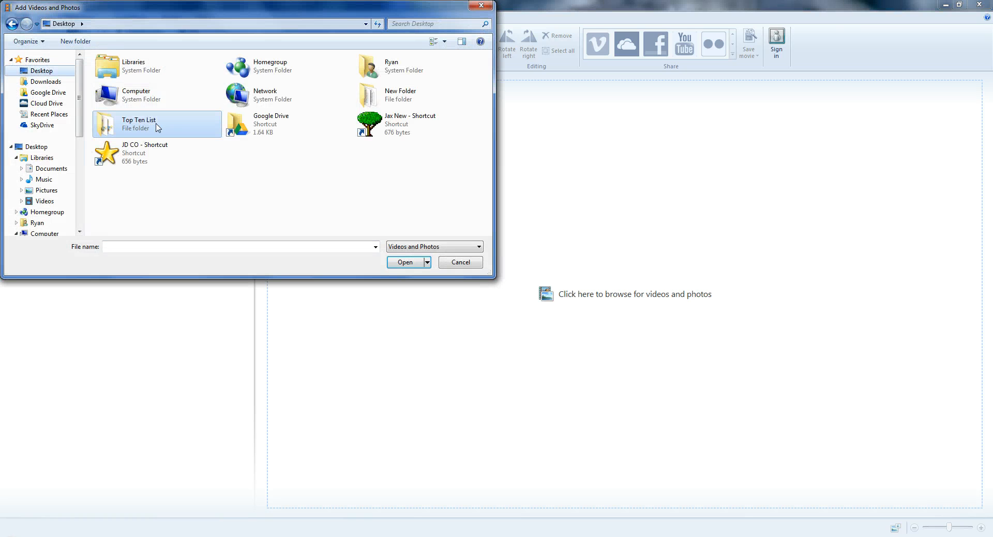
double_click(158, 128)
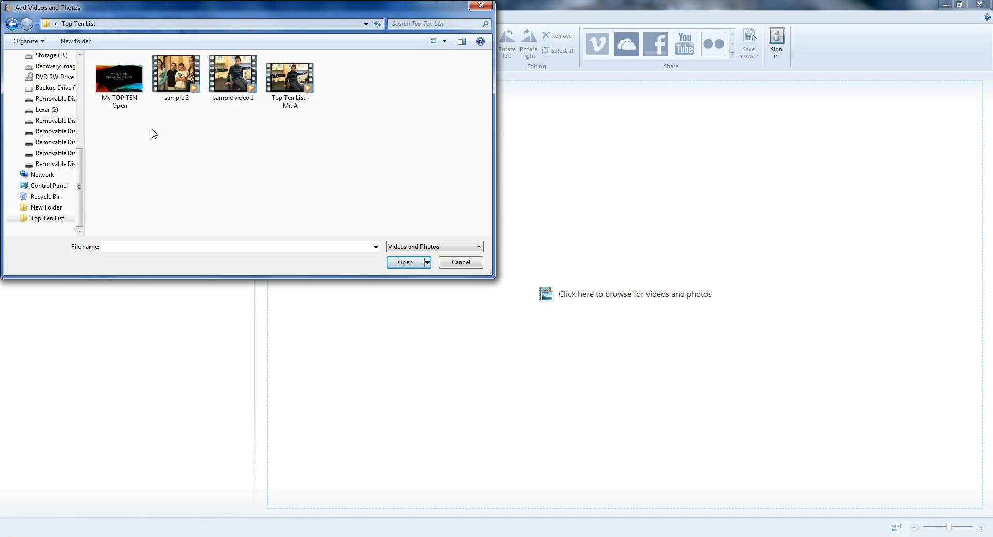
click(120, 93)
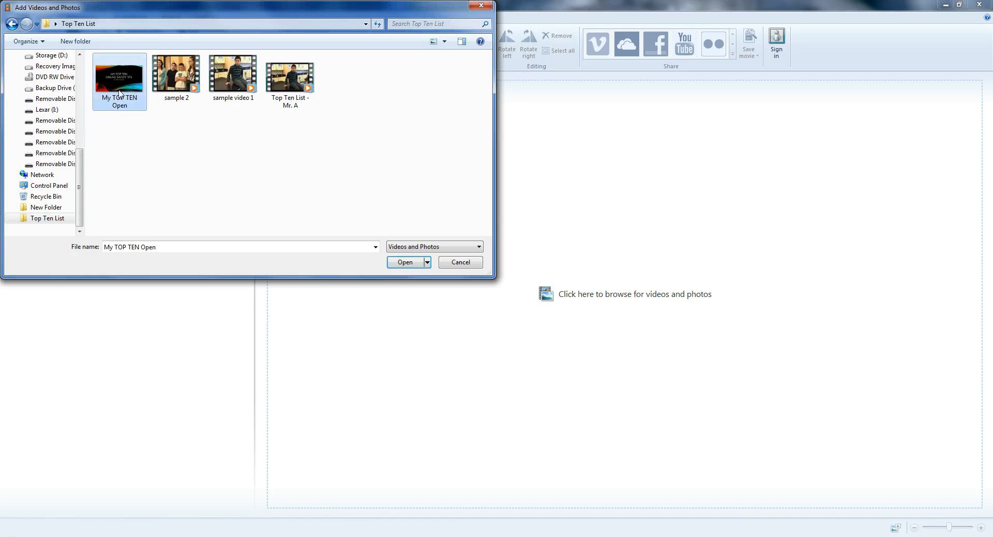
click(395, 265)
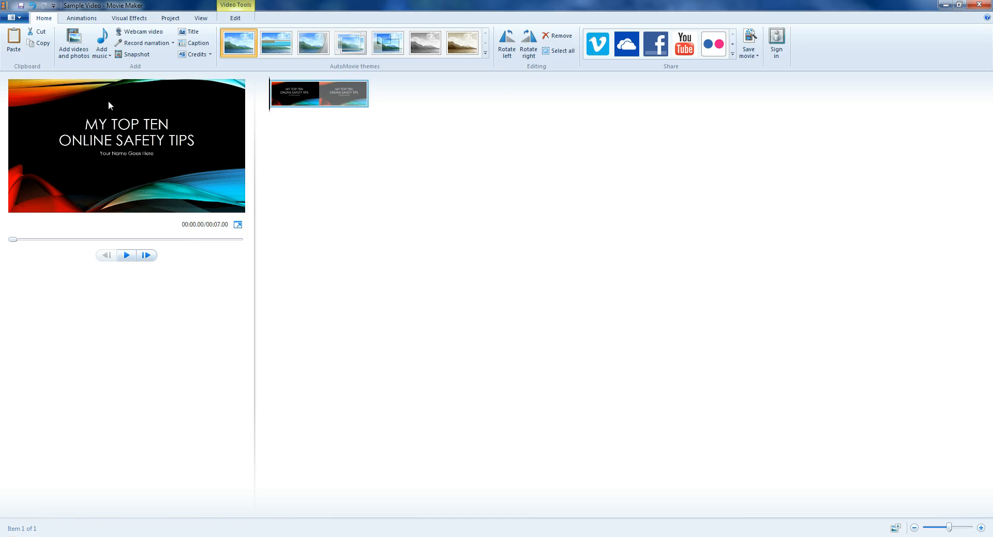
- Add the clips sample video 1 and sample 2, in that order, after the title image
click(74, 44)
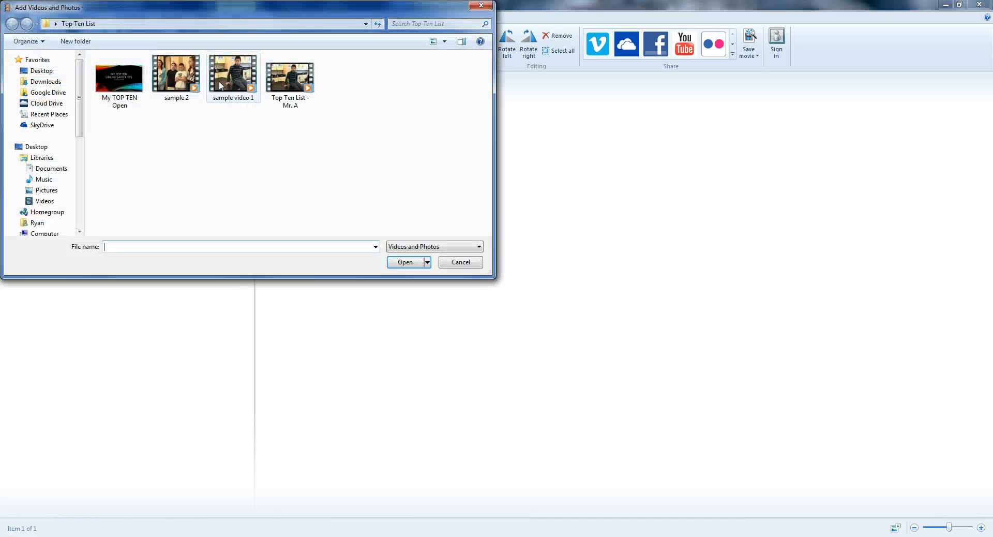
click(225, 85)
click(394, 262)
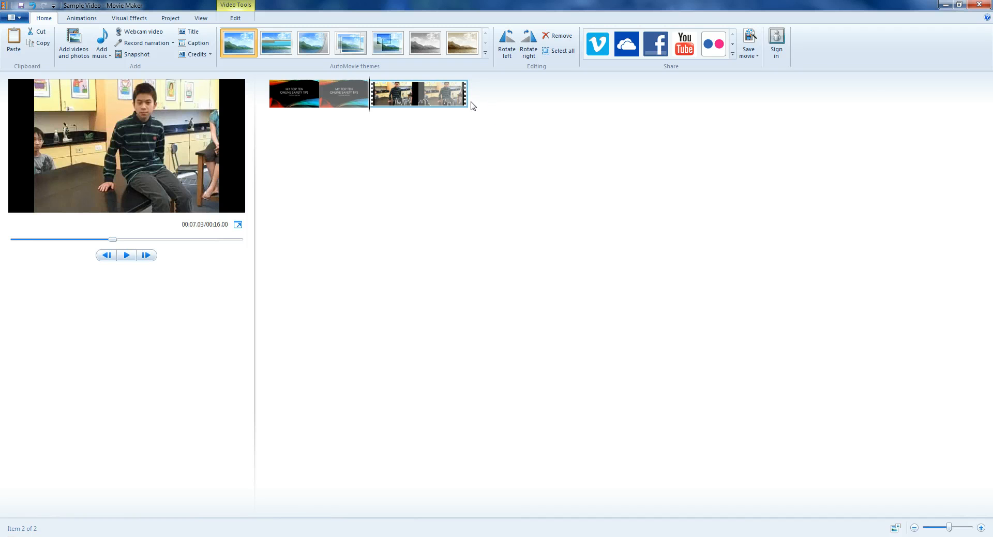
click(74, 44)
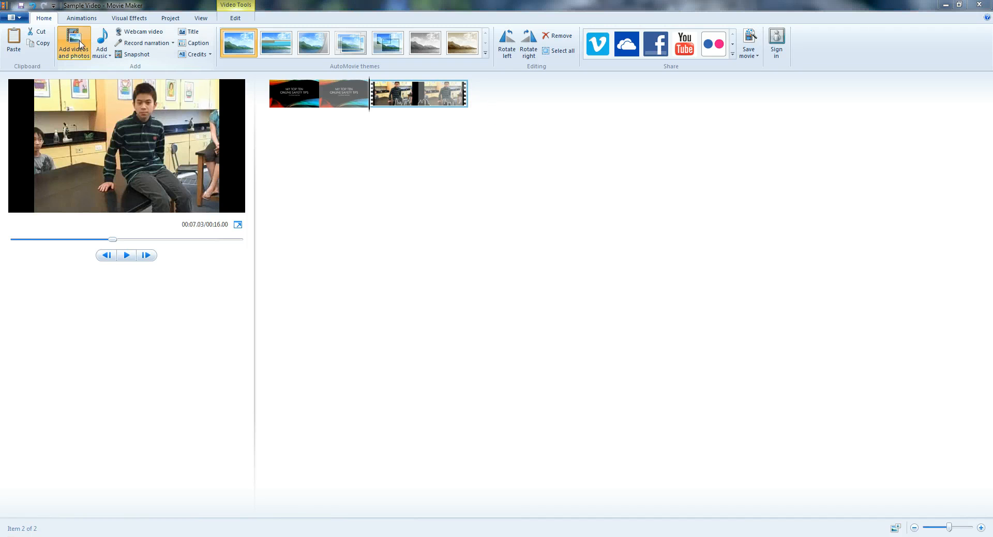
click(176, 75)
click(405, 262)
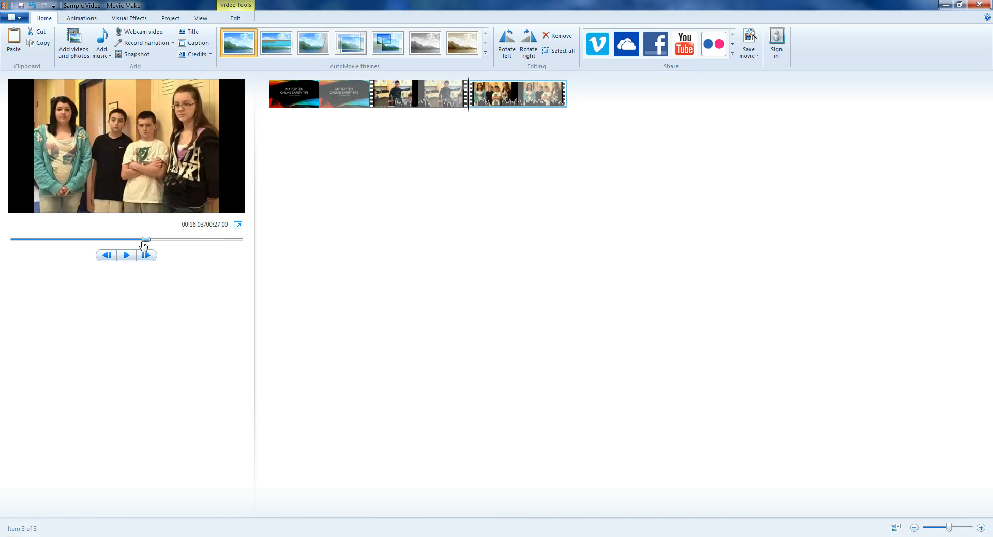
- Play the whole movie from the beginning, and return the playhead to the start
drag(148, 239, 4, 250)
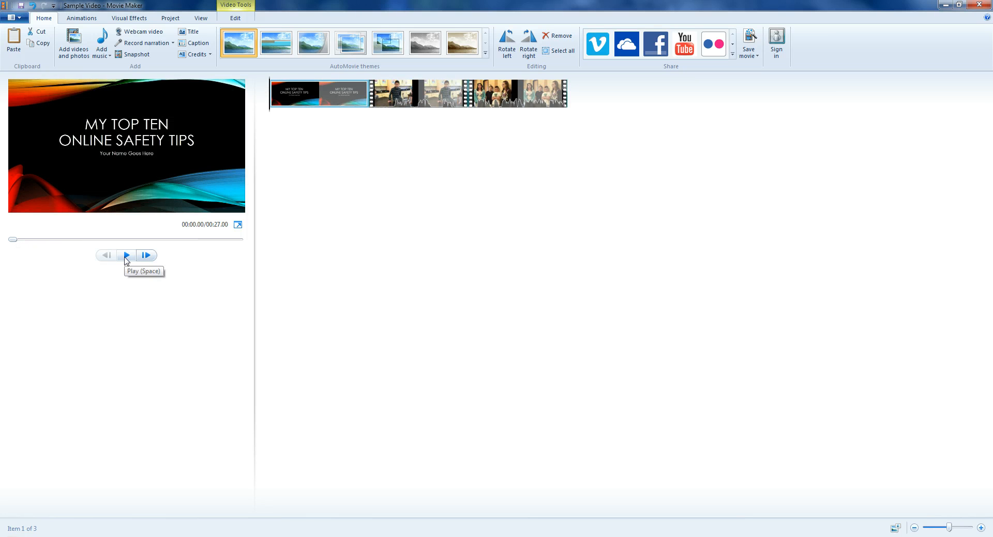
click(126, 255)
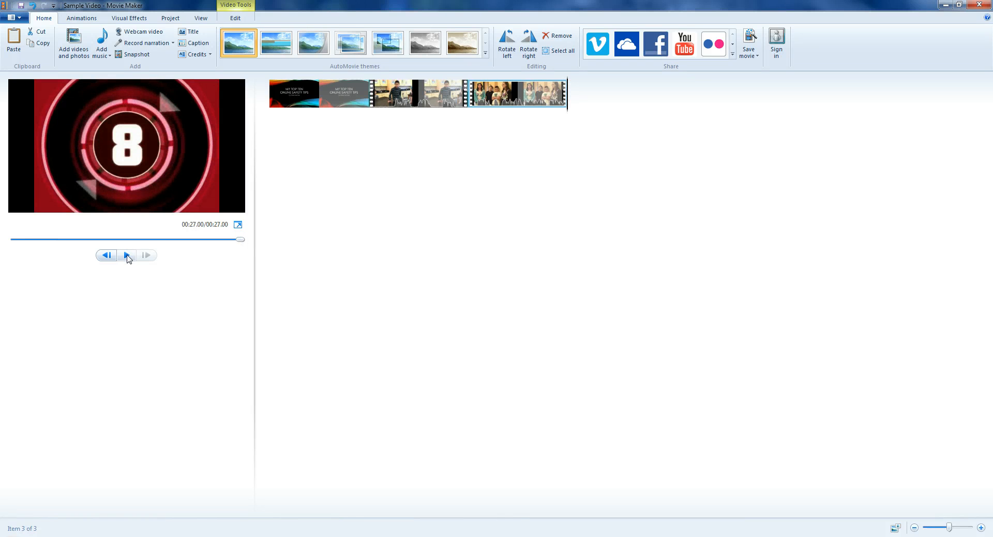
drag(240, 239, 13, 239)
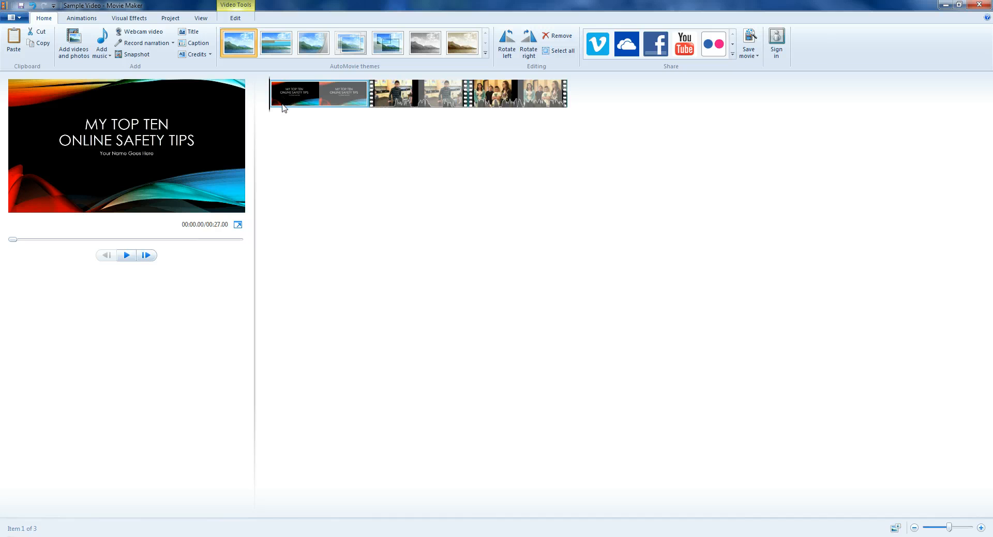
right_click(317, 98)
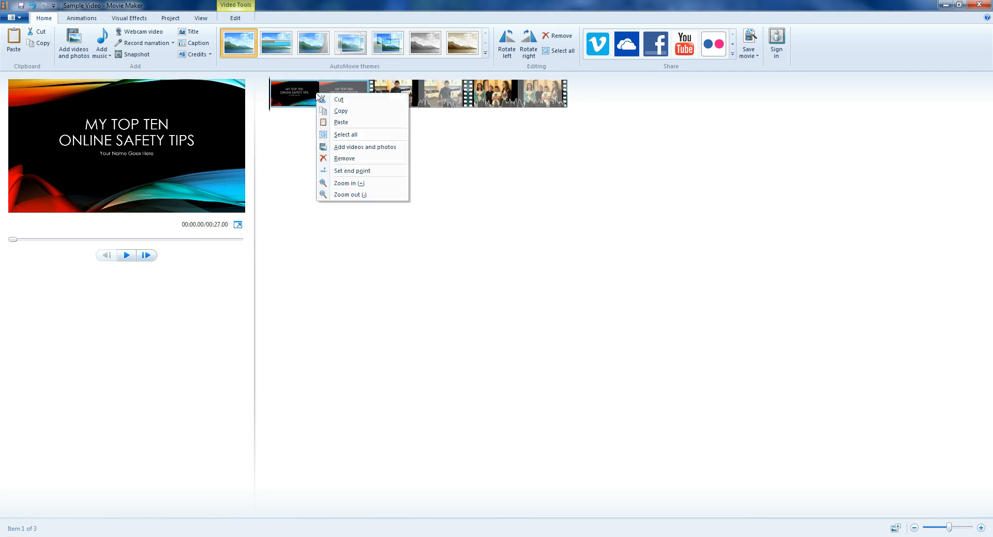
click(291, 135)
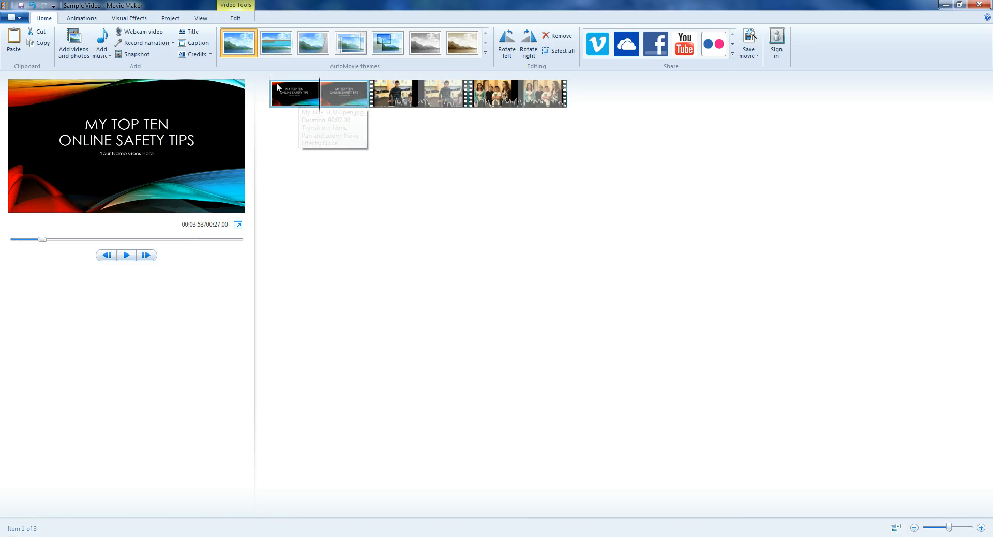
click(319, 93)
click(83, 21)
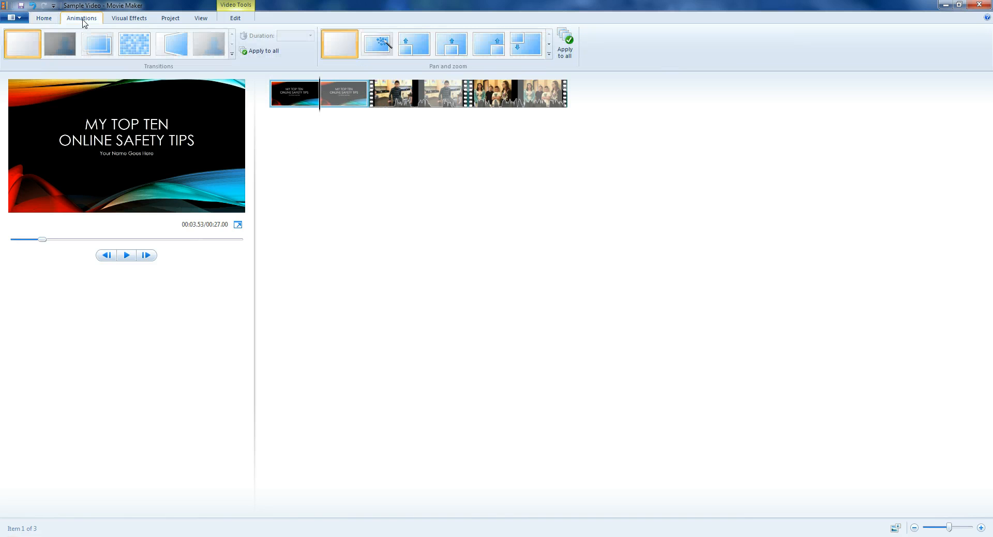
click(122, 19)
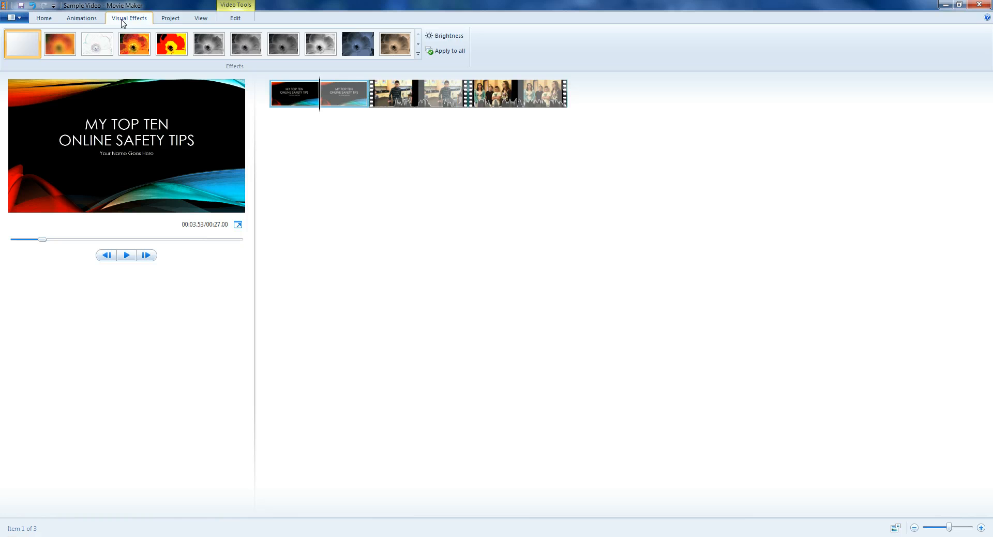
click(165, 16)
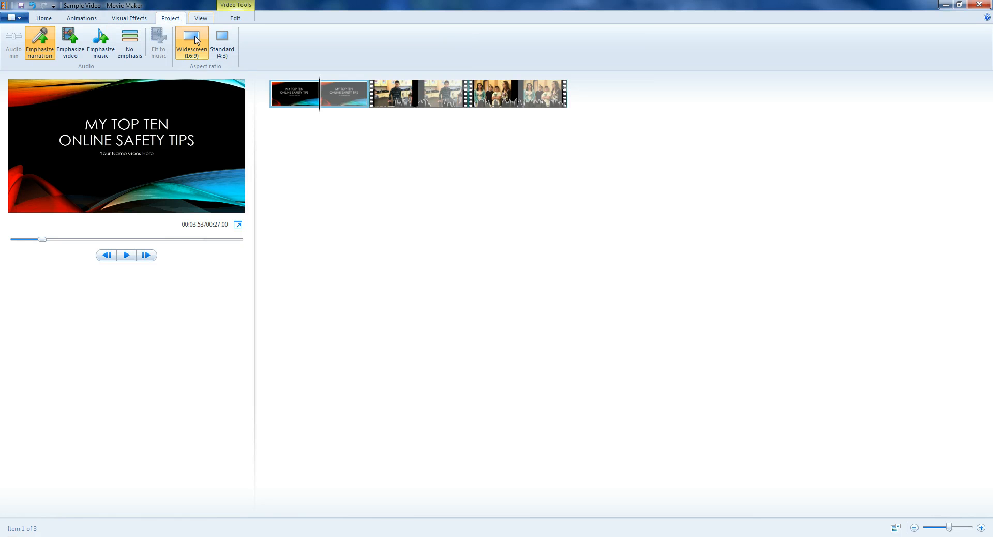
click(202, 20)
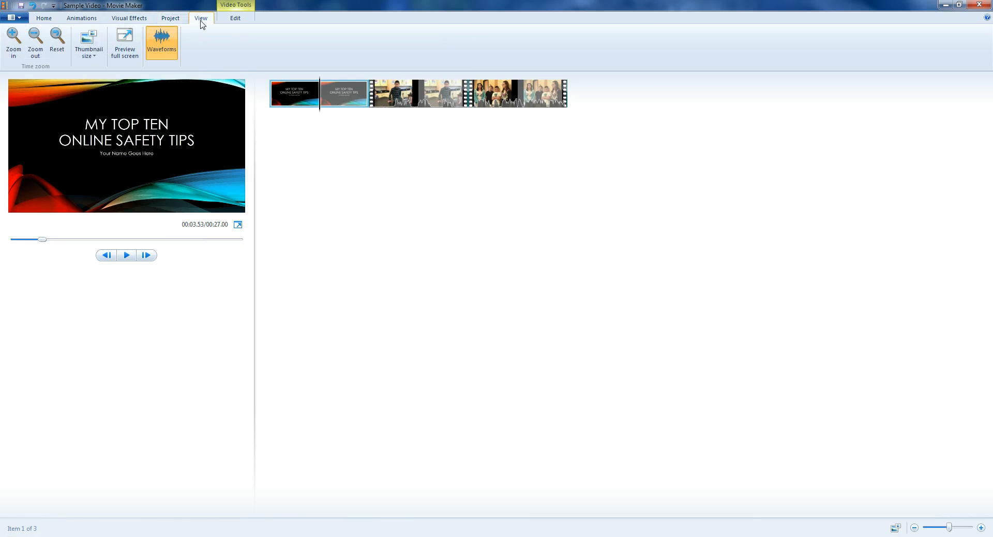
- Set the title image's duration to 4.00 seconds
click(234, 18)
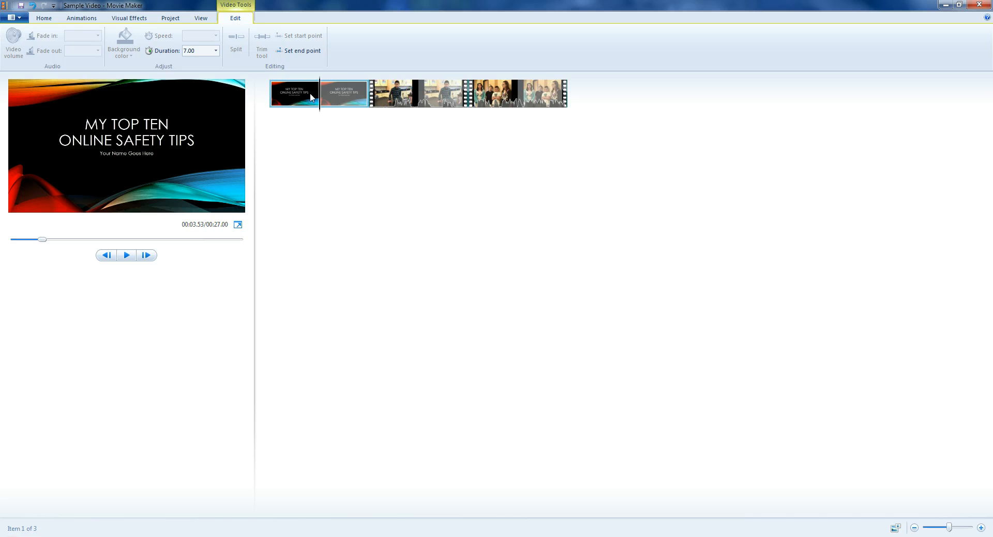
click(215, 50)
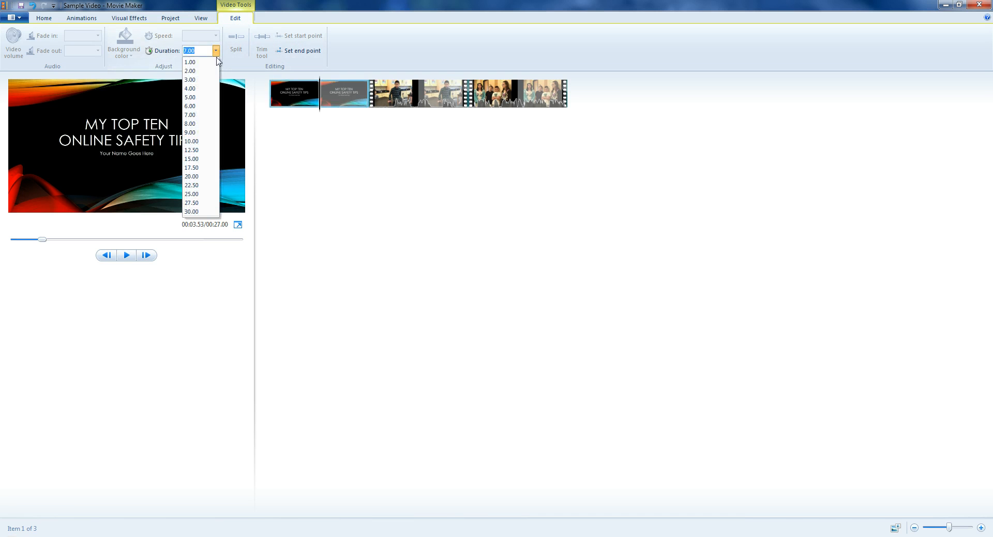
click(197, 88)
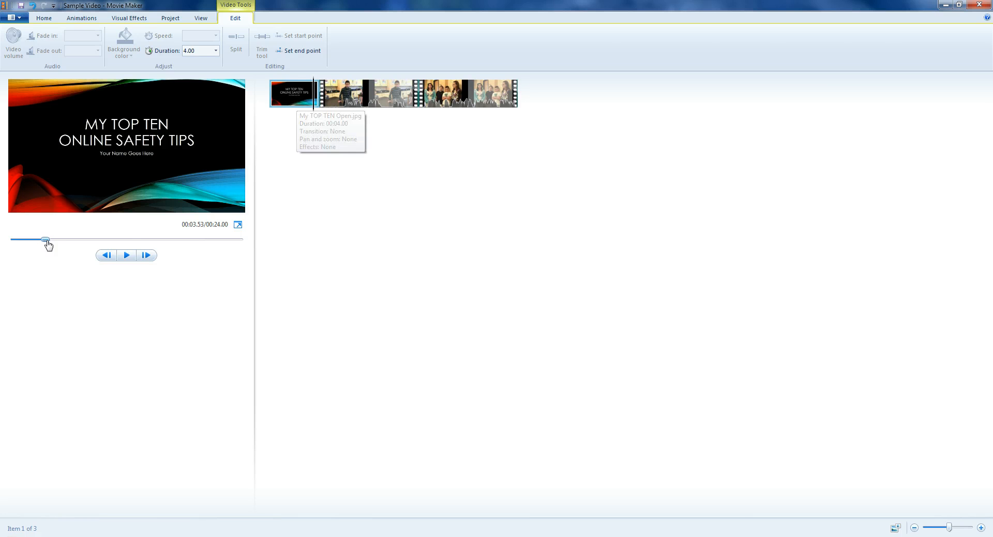
- Preview the movie from the start into the first video clip, stop playback and return to the title image
drag(45, 239, 11, 239)
click(126, 255)
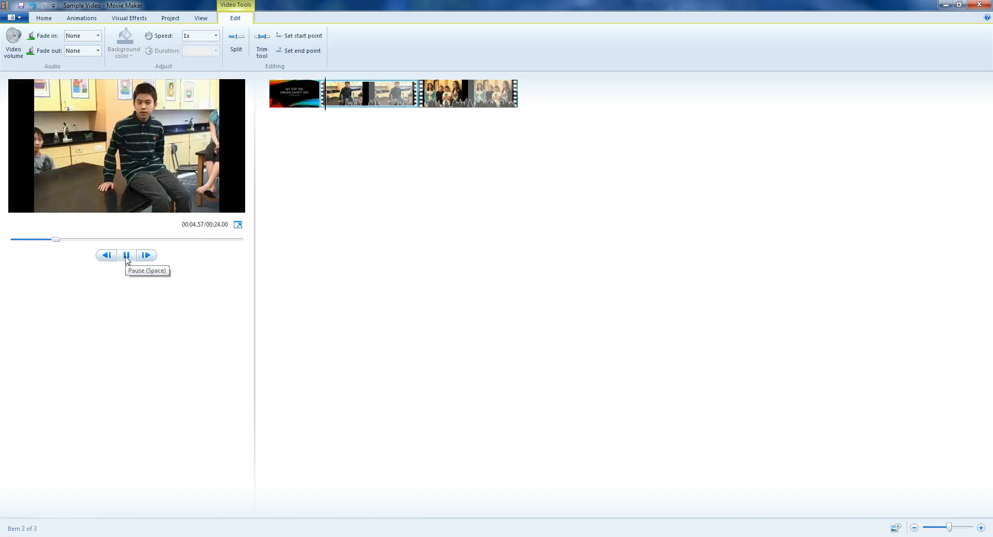
click(126, 257)
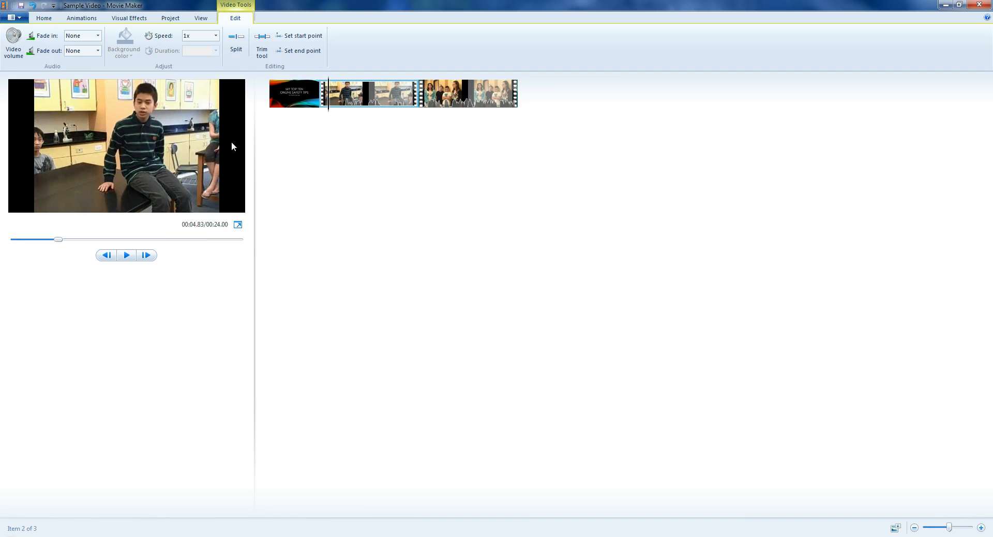
click(278, 105)
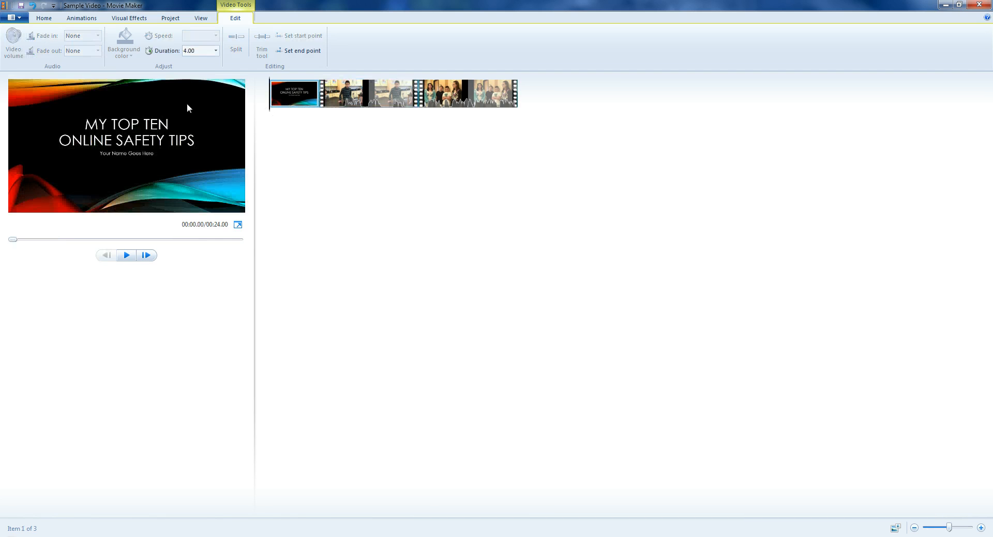
- Apply the Blur - through black transition to the title image
click(83, 20)
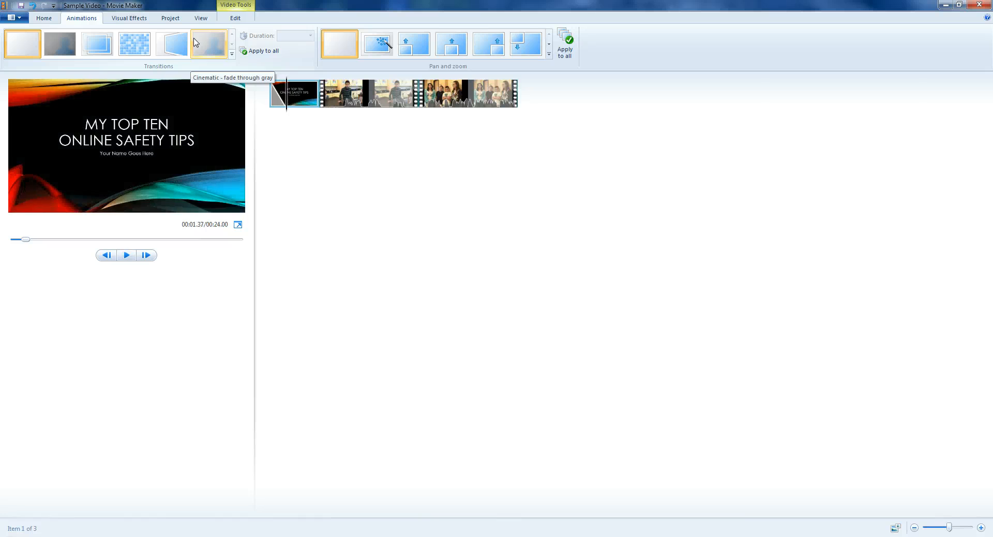
click(63, 44)
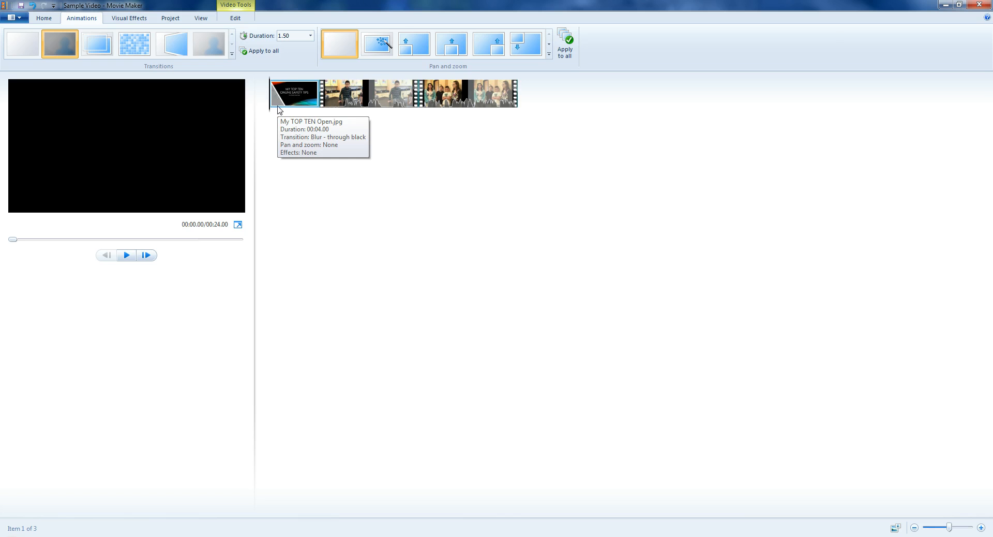
- Apply the Inset top-left transition to the sample video 1 clip
click(327, 98)
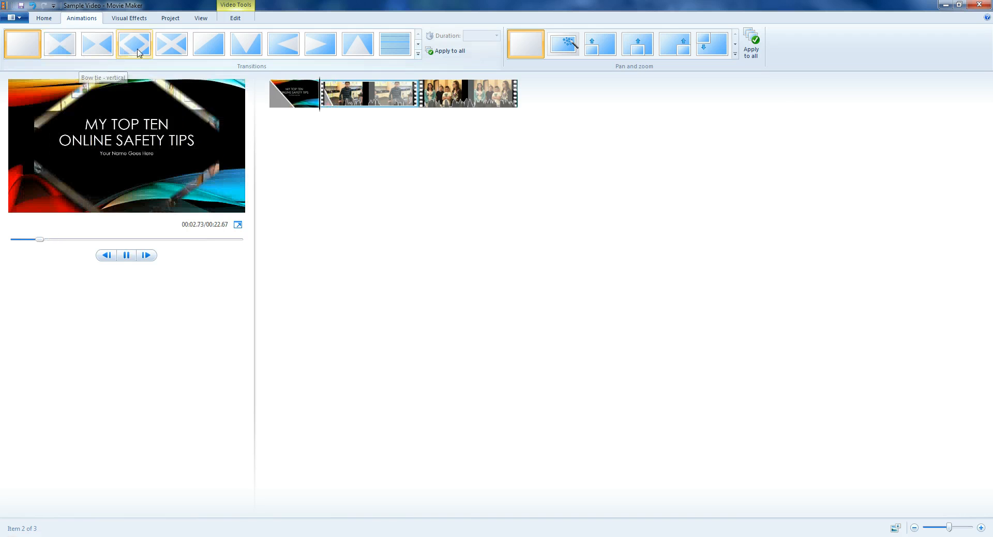
click(418, 44)
click(418, 45)
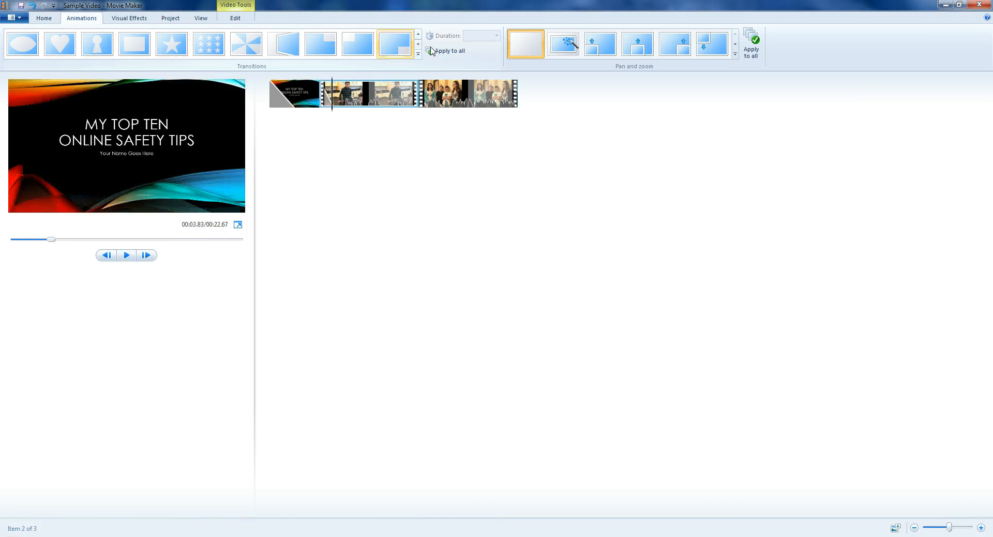
click(400, 49)
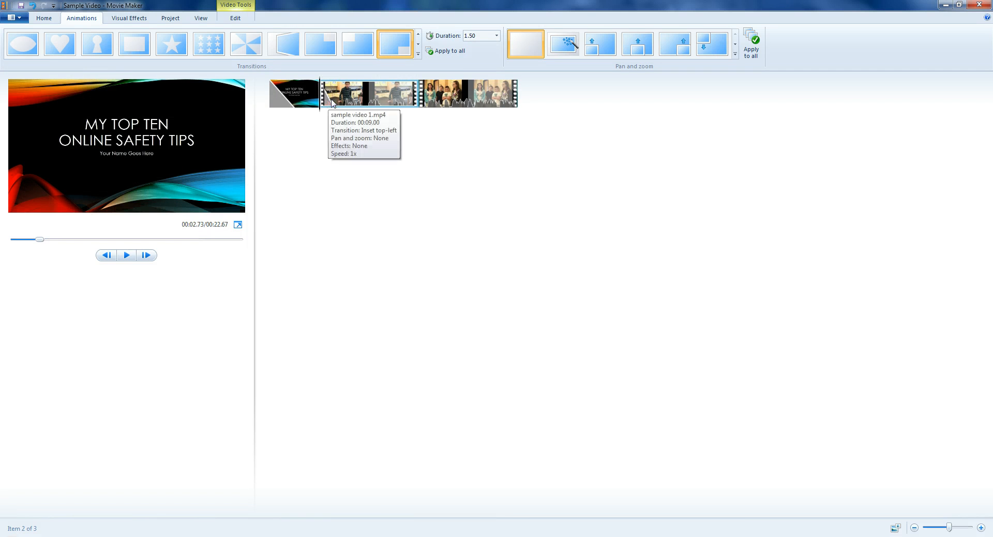
- Apply a transition that breaks the picture into shattering pieces to the second video clip, sample 2
click(437, 96)
click(418, 45)
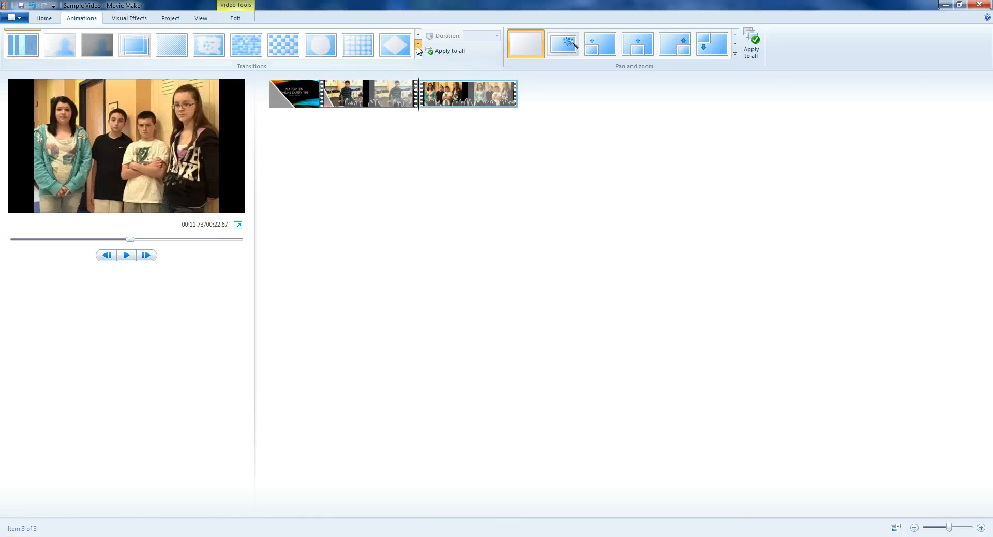
click(418, 45)
click(418, 45)
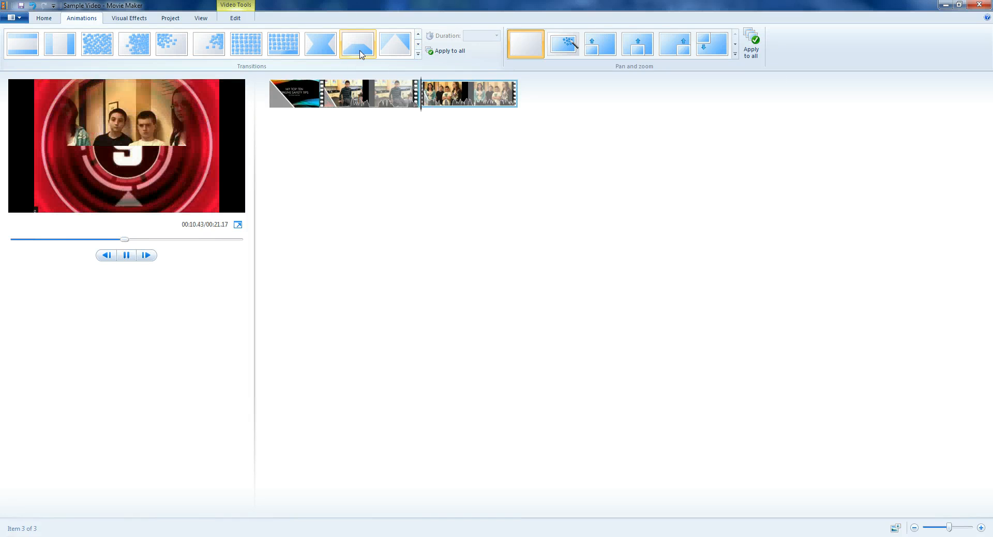
click(203, 50)
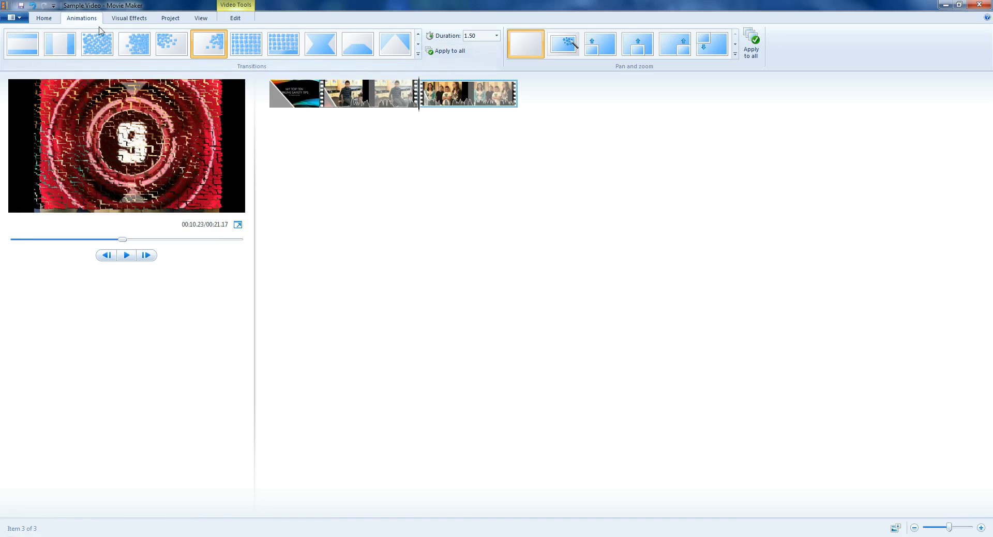
click(48, 19)
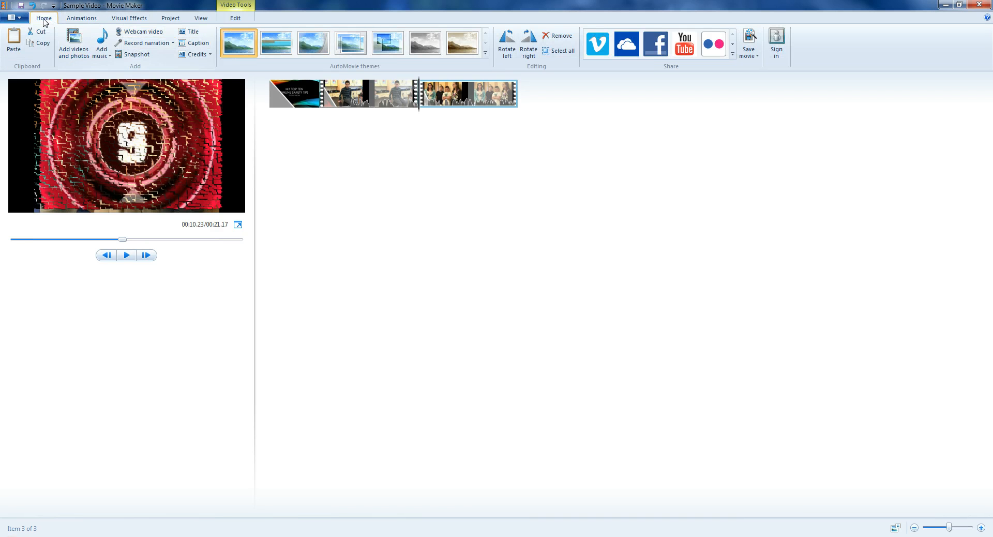
click(173, 44)
click(172, 44)
- Export the movie for computer as the MPEG-4/H.264 file Sample Video in the desktop's Top Ten List folder, and open that folder
click(13, 17)
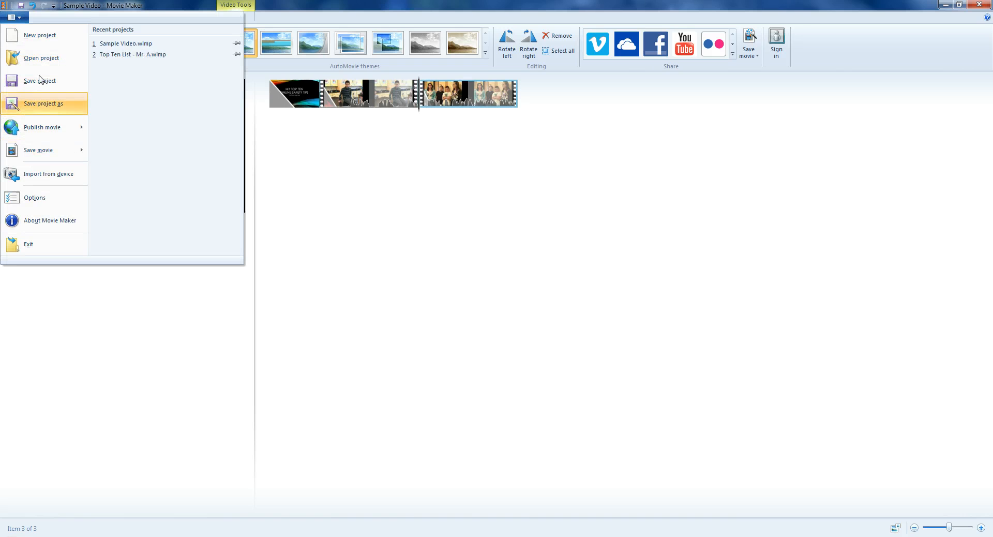
mouse_move(66, 156)
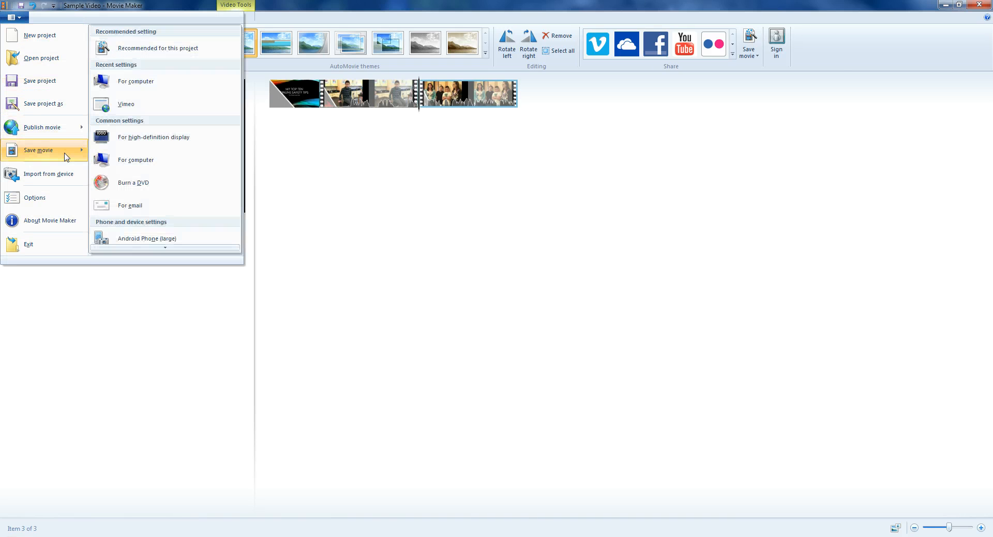
click(115, 162)
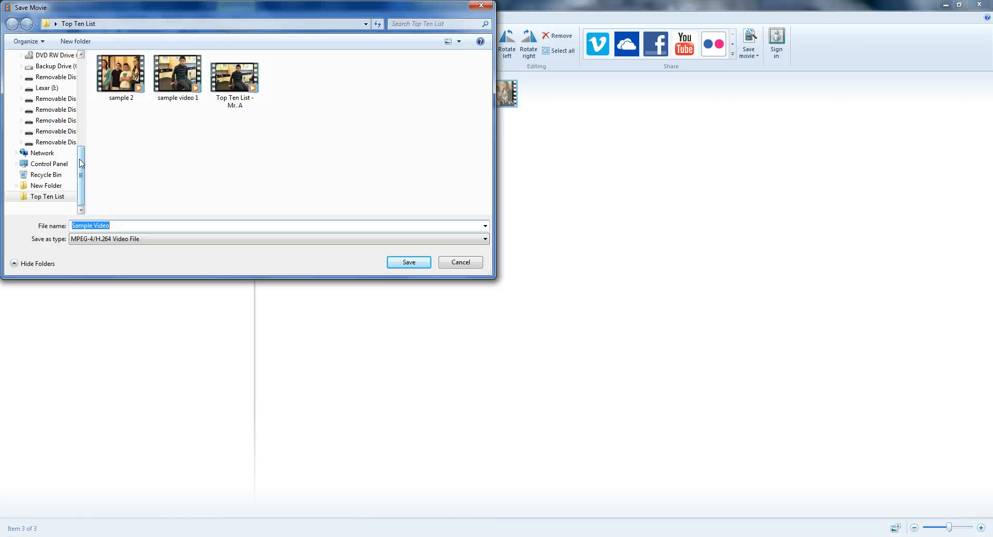
scroll(51, 130, up, 8)
click(55, 71)
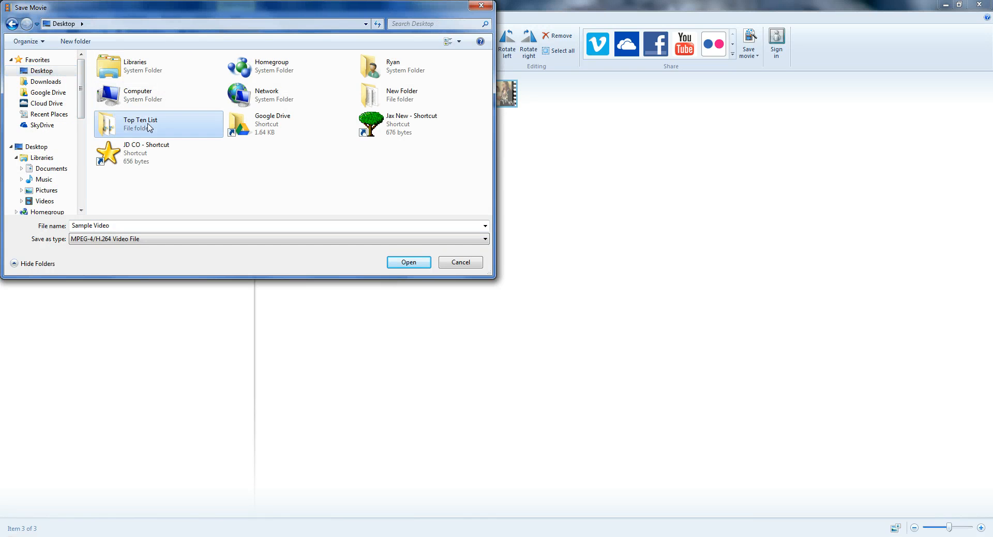
double_click(150, 127)
click(122, 226)
key(ctrl+a)
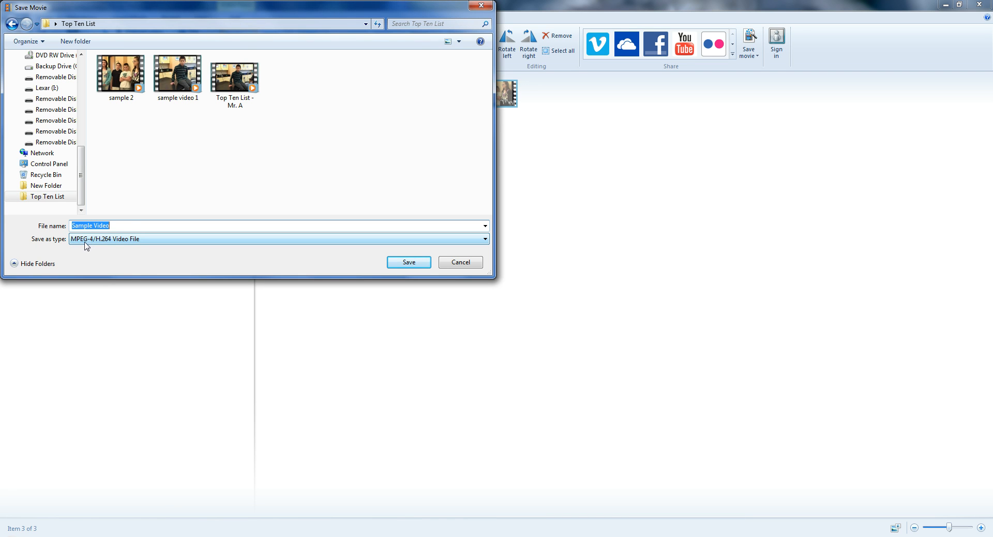
click(401, 262)
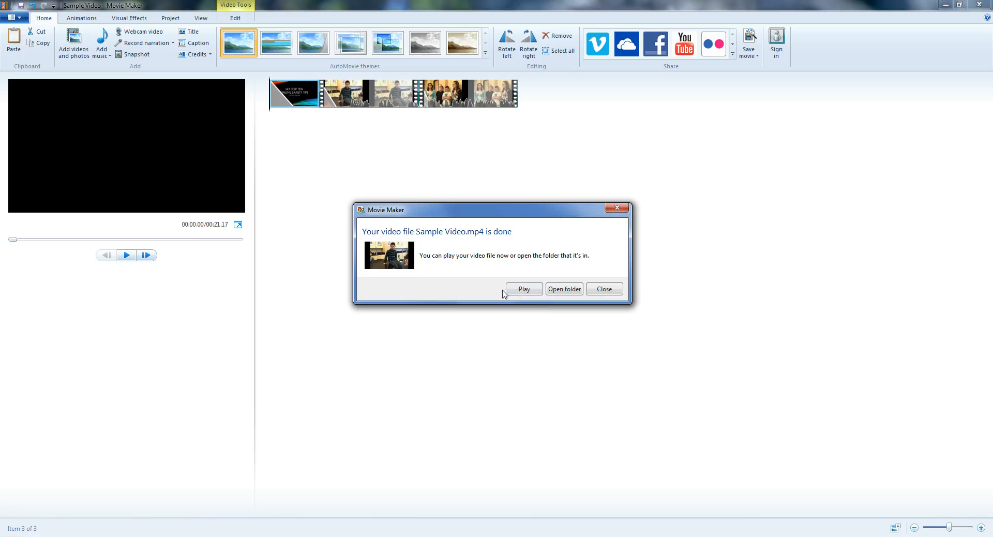
click(564, 289)
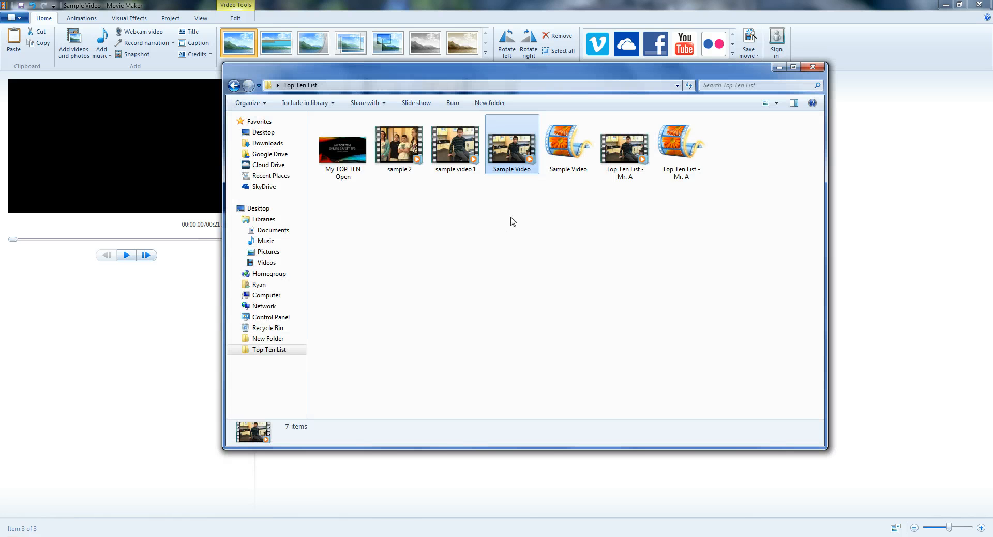